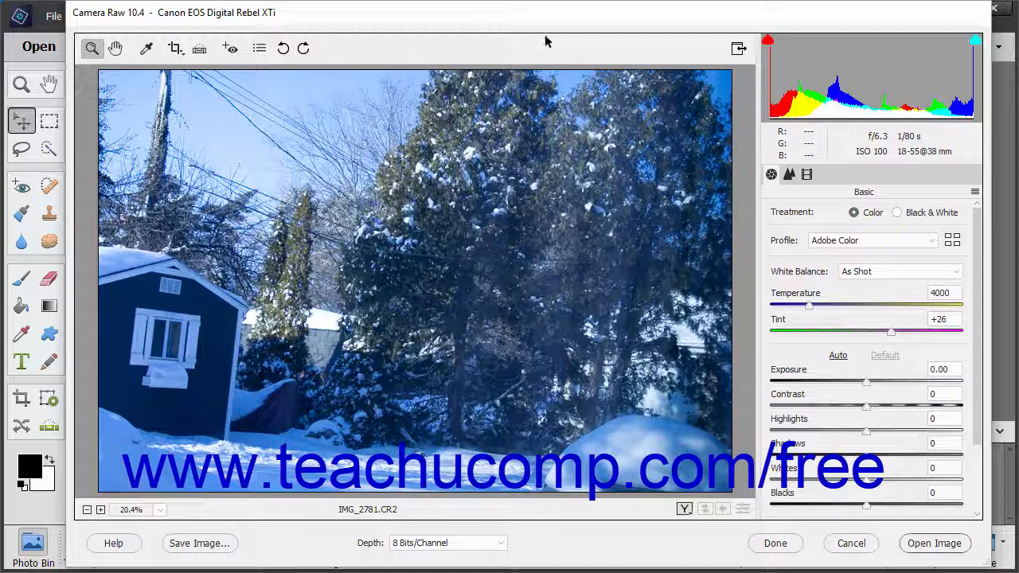
# Step: Switch the Camera Raw window to full screen and back to its windowed size
pyautogui.click(739, 49)
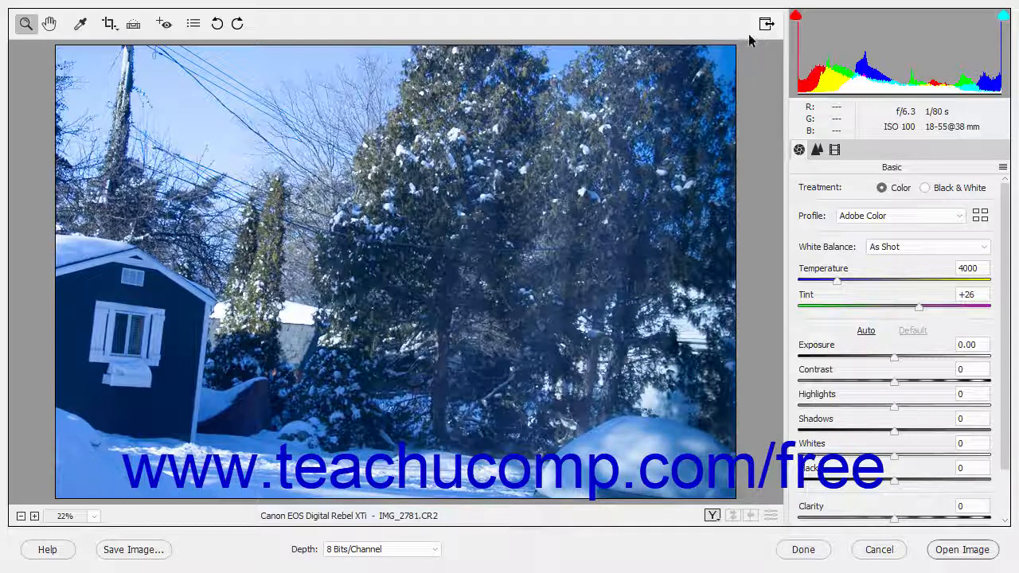
pyautogui.click(767, 23)
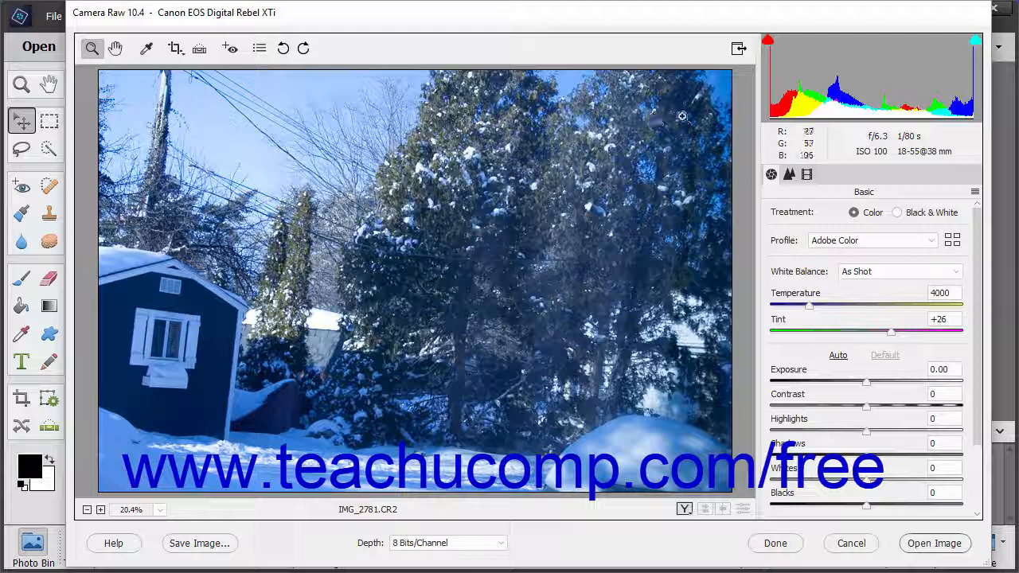
# Step: View the Detail and Calibration adjustments, and return to the Basic adjustments
pyautogui.click(790, 174)
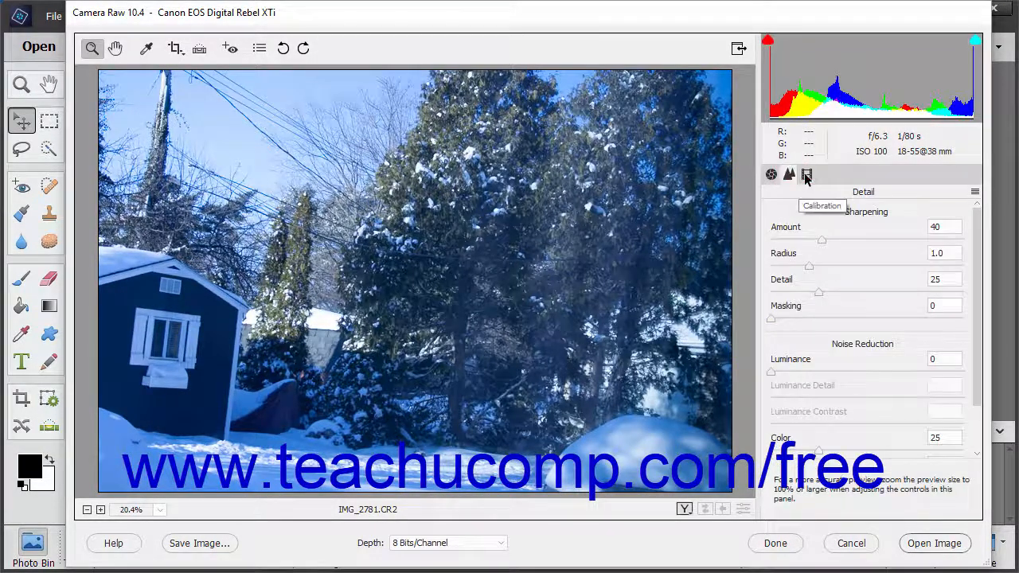
pyautogui.click(805, 175)
pyautogui.click(775, 176)
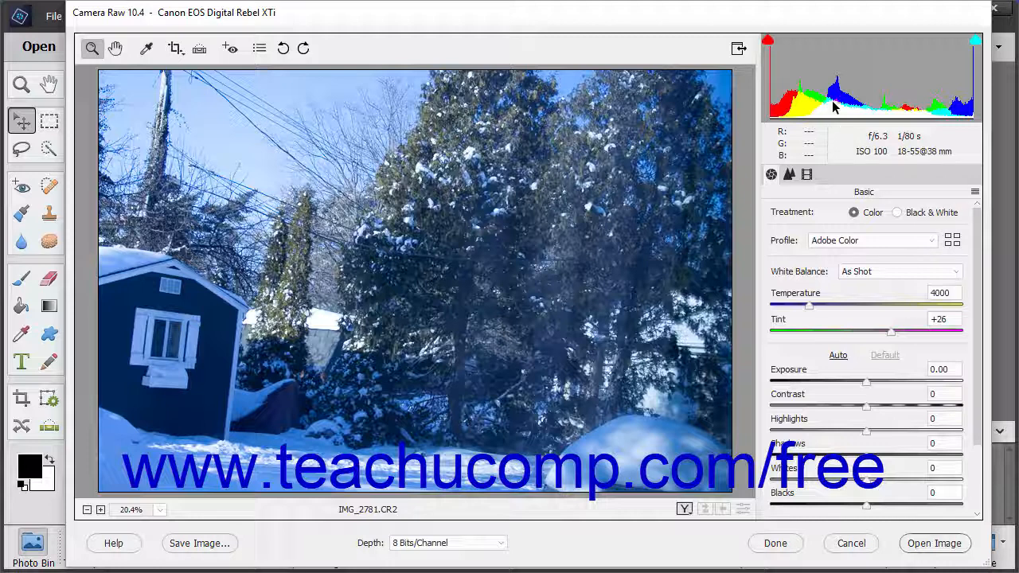
# Step: Check the shadow and highlight clipping warnings on the photo, and turn them off again
pyautogui.click(770, 44)
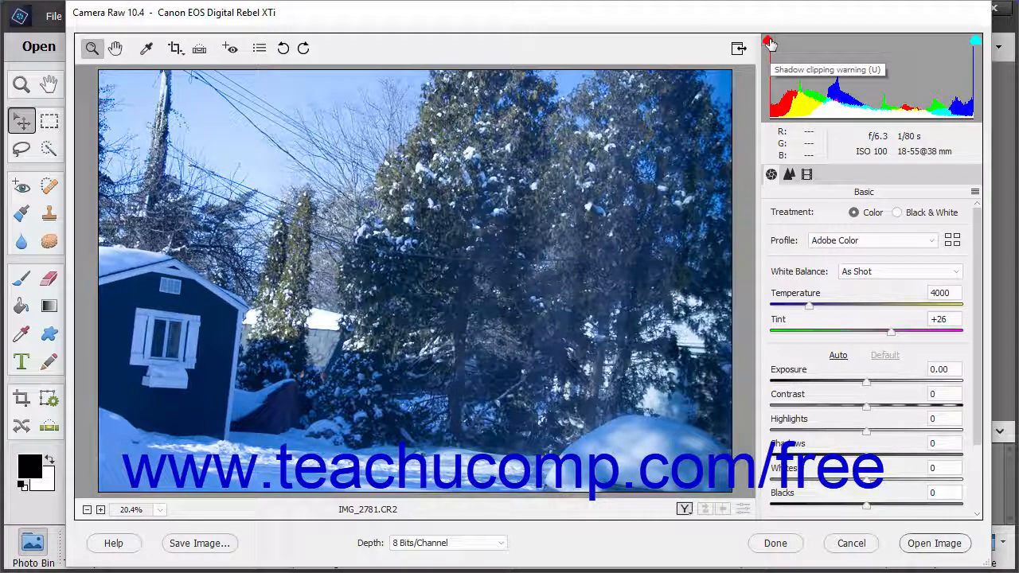
pyautogui.click(974, 45)
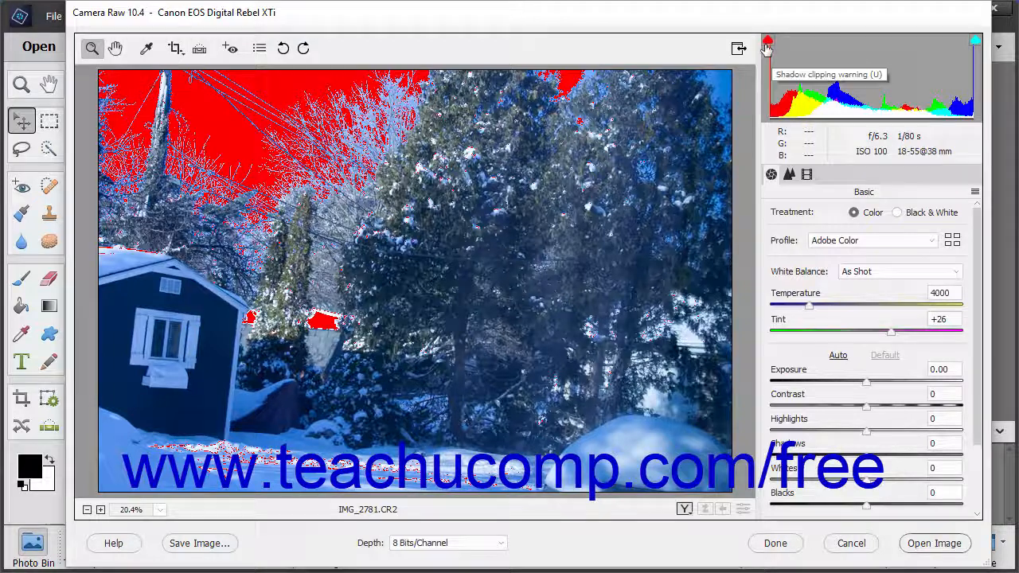
pyautogui.click(976, 40)
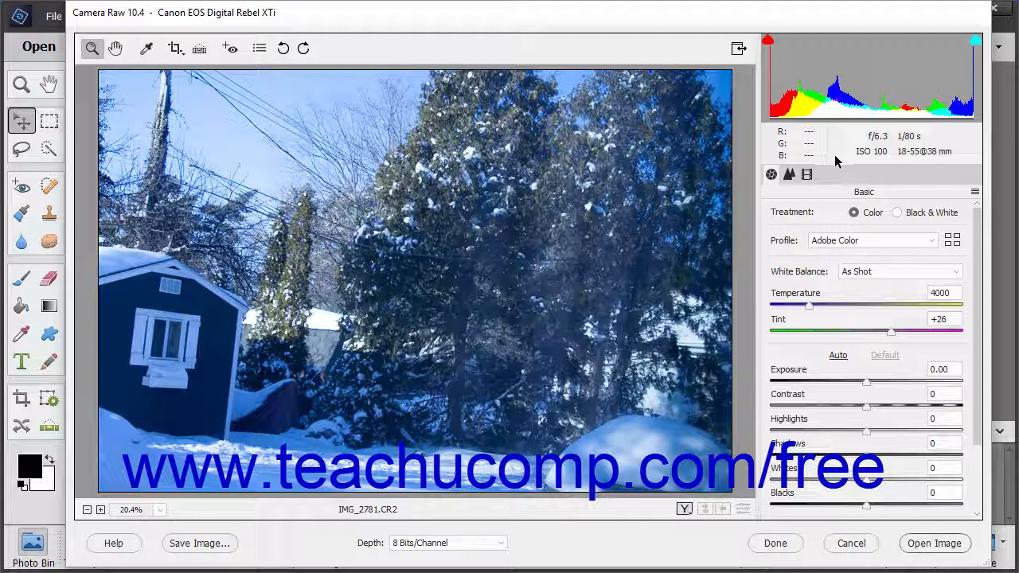
# Step: Review the Detail, Calibration and Basic adjustments and look at the available image settings presets without changing them
pyautogui.click(789, 174)
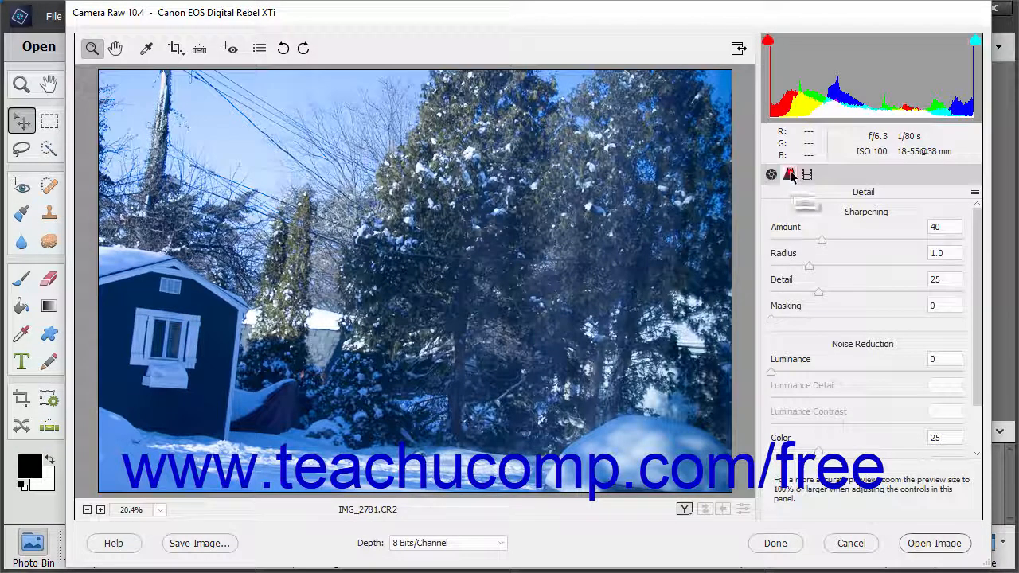
pyautogui.click(807, 175)
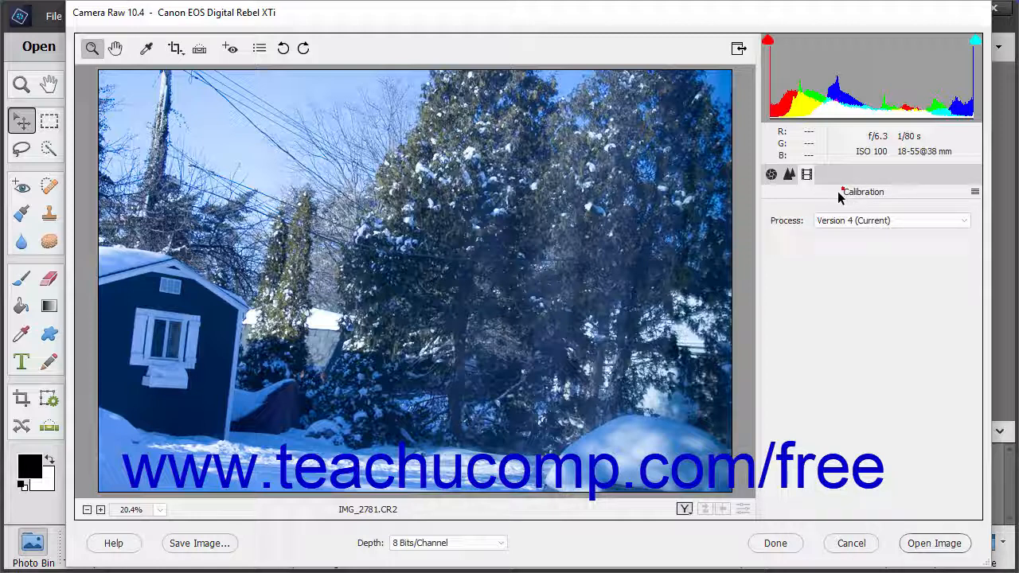
pyautogui.click(772, 175)
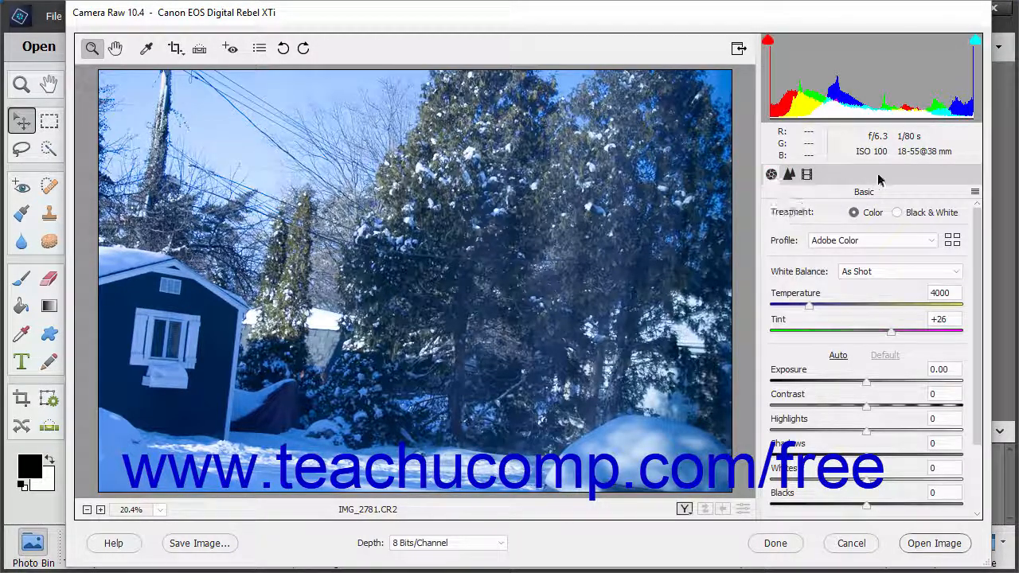
pyautogui.click(974, 194)
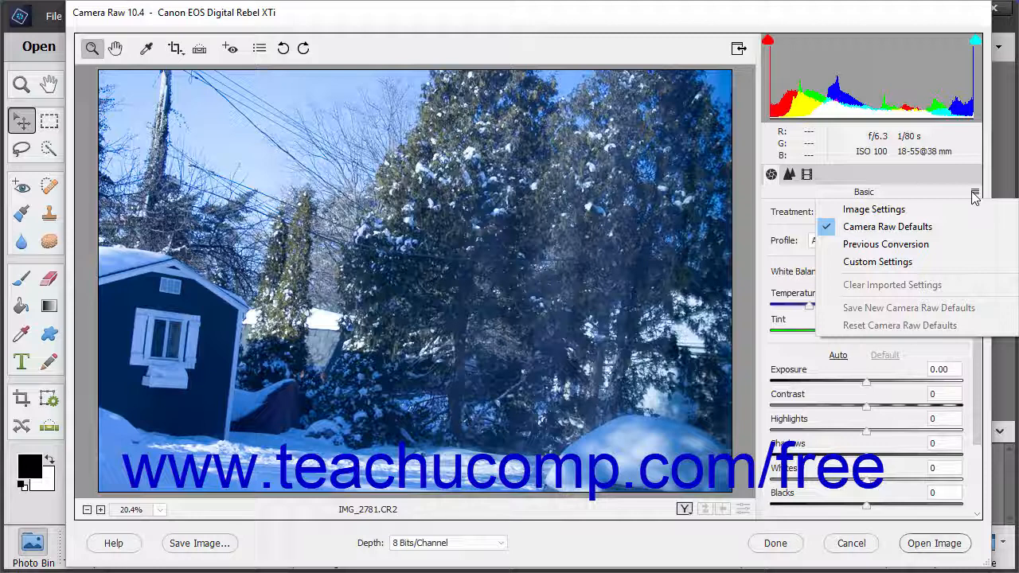
pyautogui.click(257, 508)
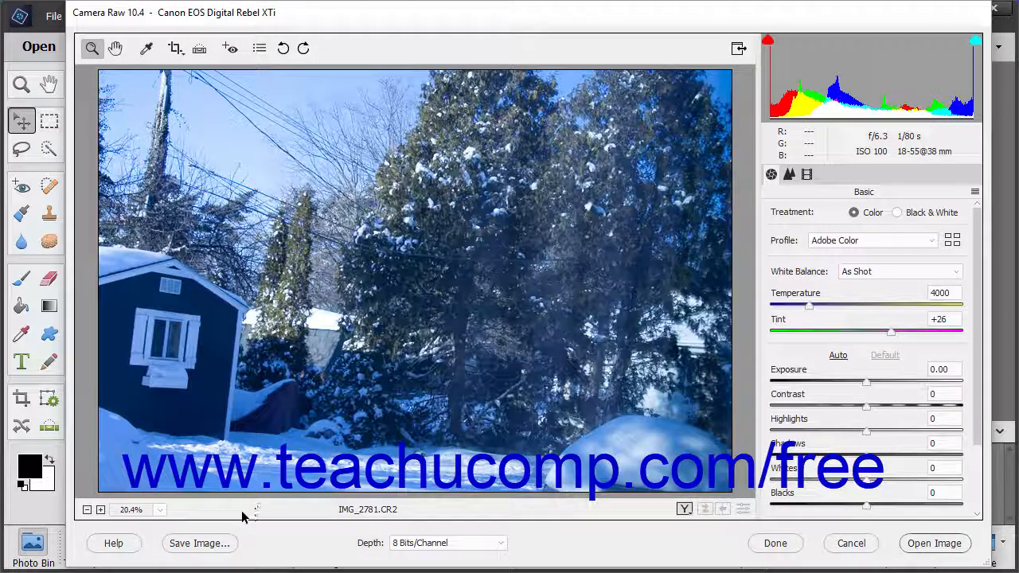
# Step: Set the preview zoom to 25% and look over the preset zoom levels
pyautogui.click(87, 511)
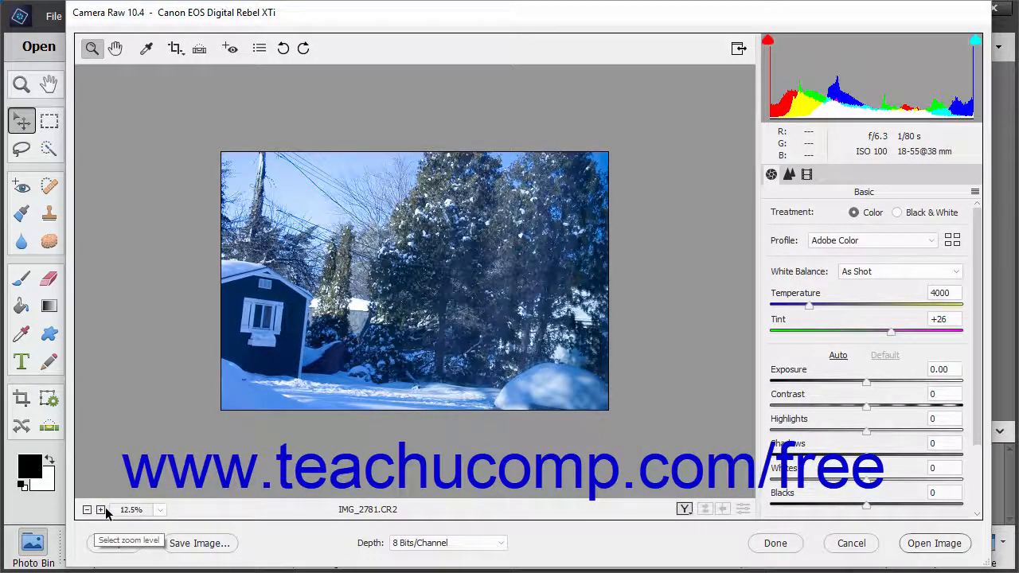
pyautogui.click(101, 510)
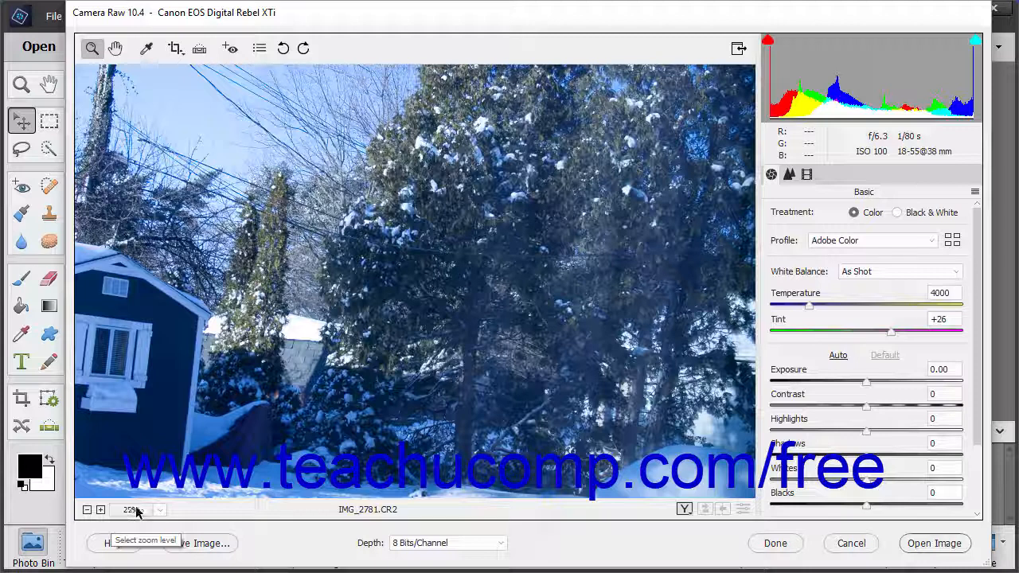
pyautogui.click(160, 512)
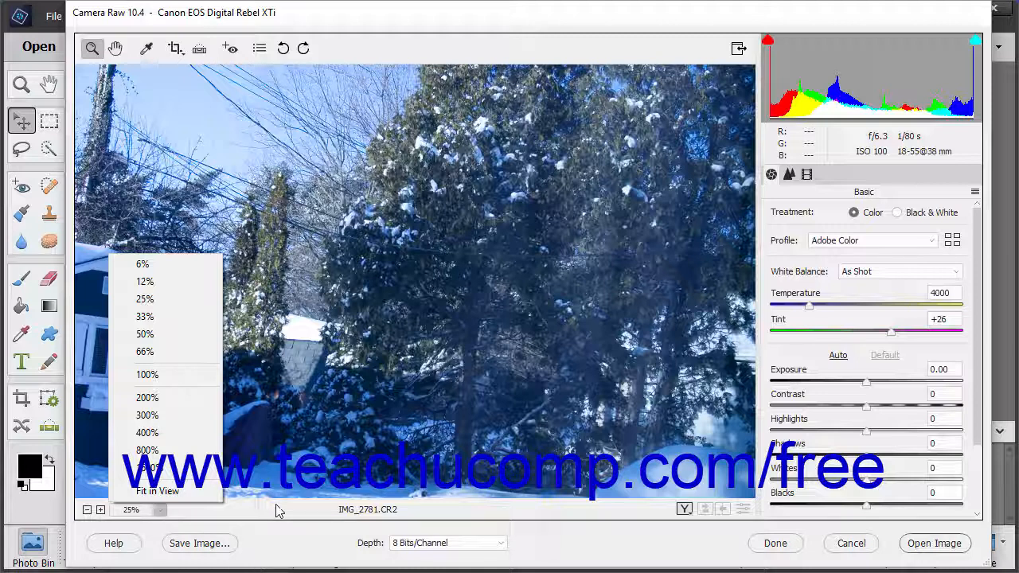
pyautogui.click(327, 512)
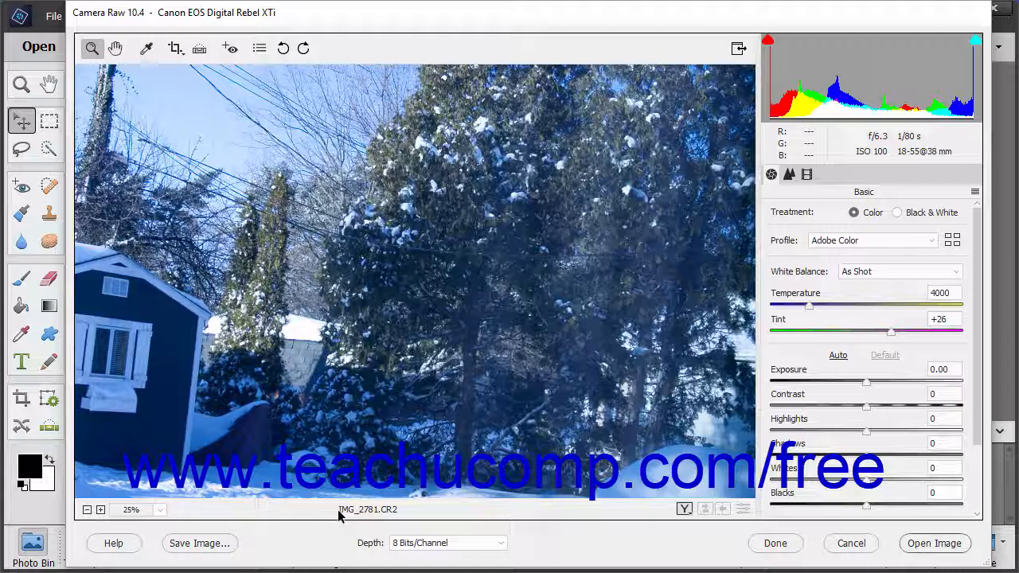
# Step: Cycle through the Before/After preview layouts and choose Before/After Left/Right Split
pyautogui.click(684, 510)
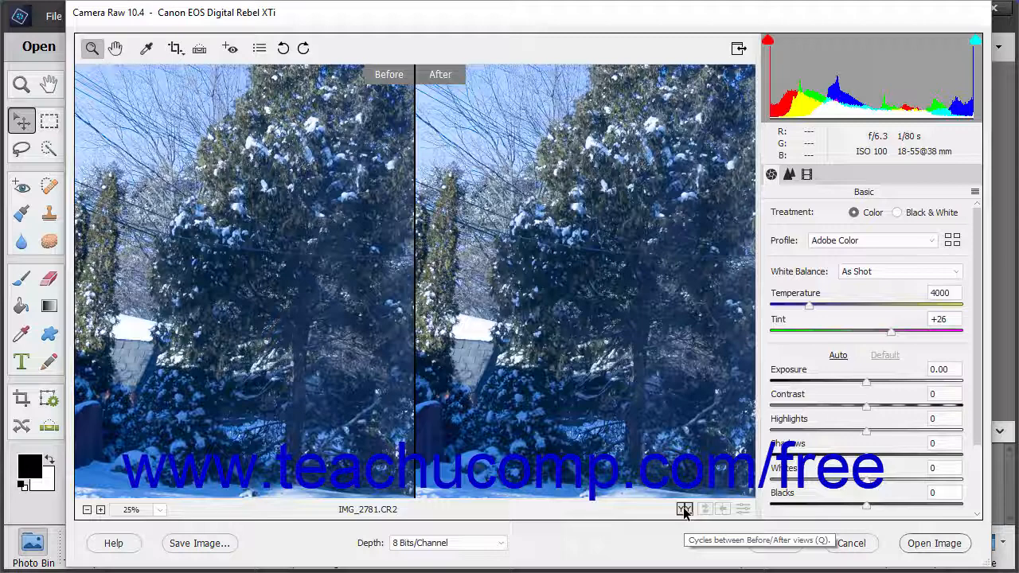
pyautogui.click(684, 511)
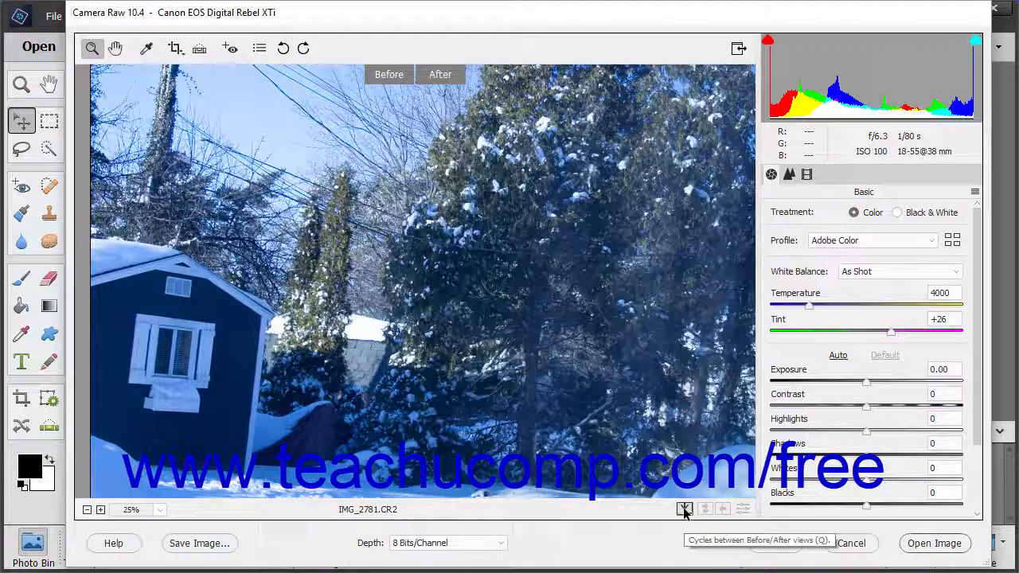
pyautogui.click(684, 510)
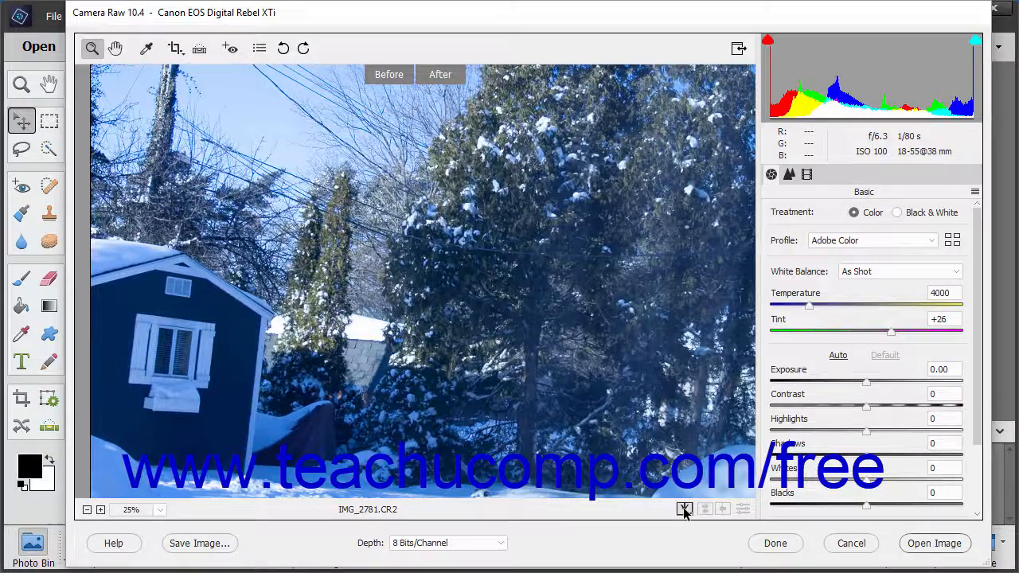
pyautogui.click(684, 510)
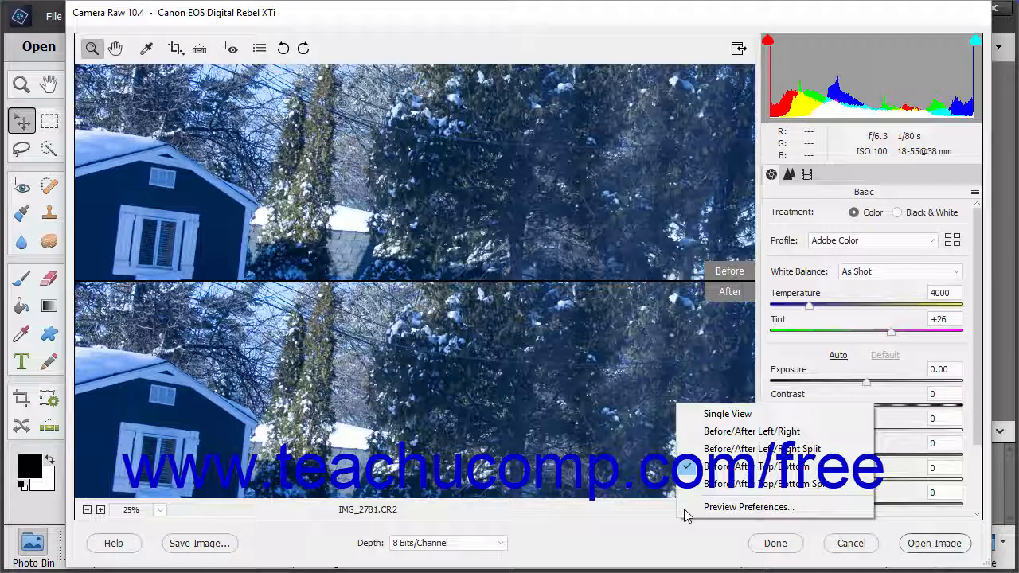
pyautogui.click(708, 449)
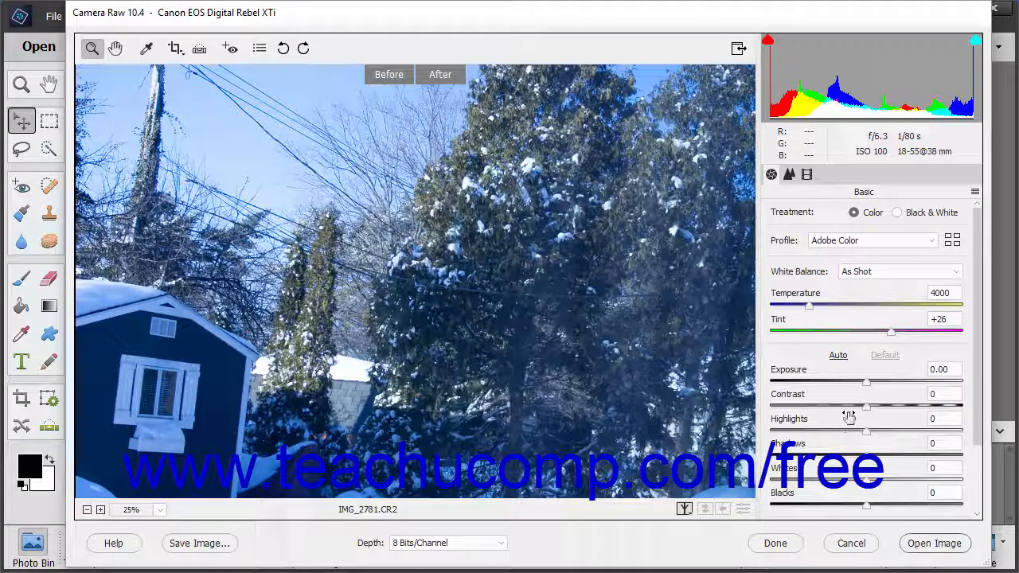
# Step: Lower the Exposure to -1.85, and swap the Before/After settings and back
pyautogui.moveTo(867, 388); pyautogui.dragTo(833, 391)
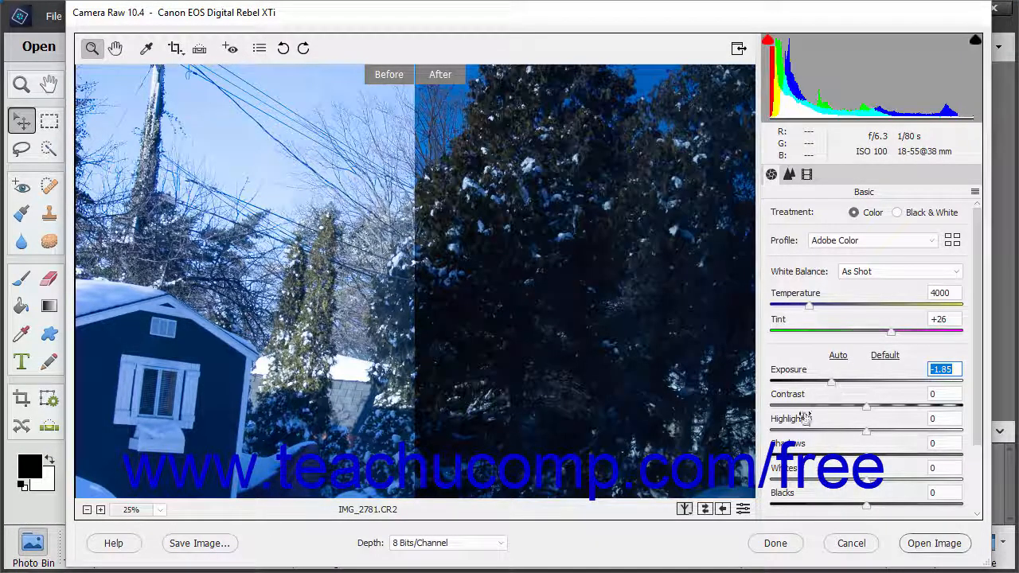
pyautogui.click(702, 510)
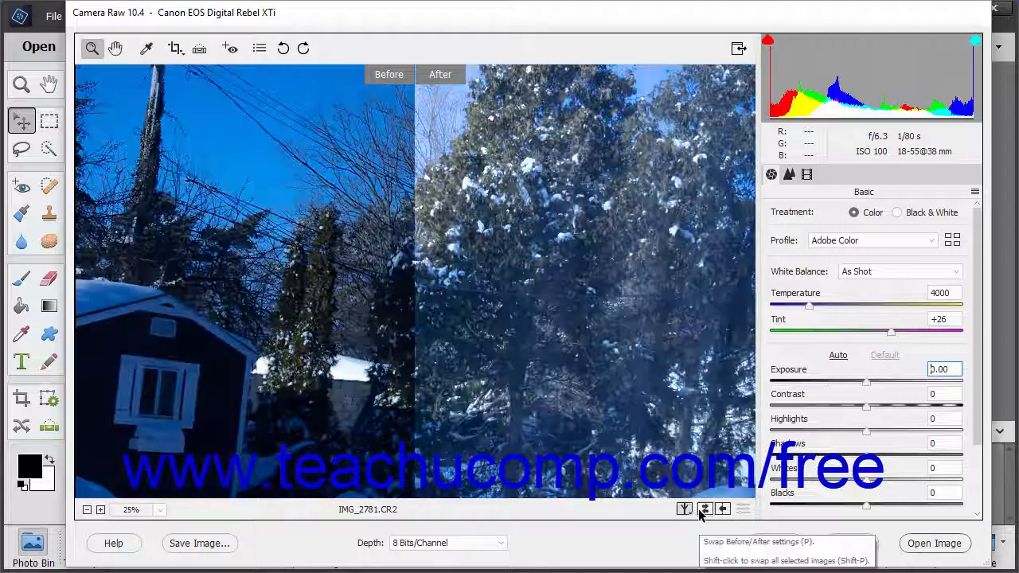
pyautogui.click(702, 509)
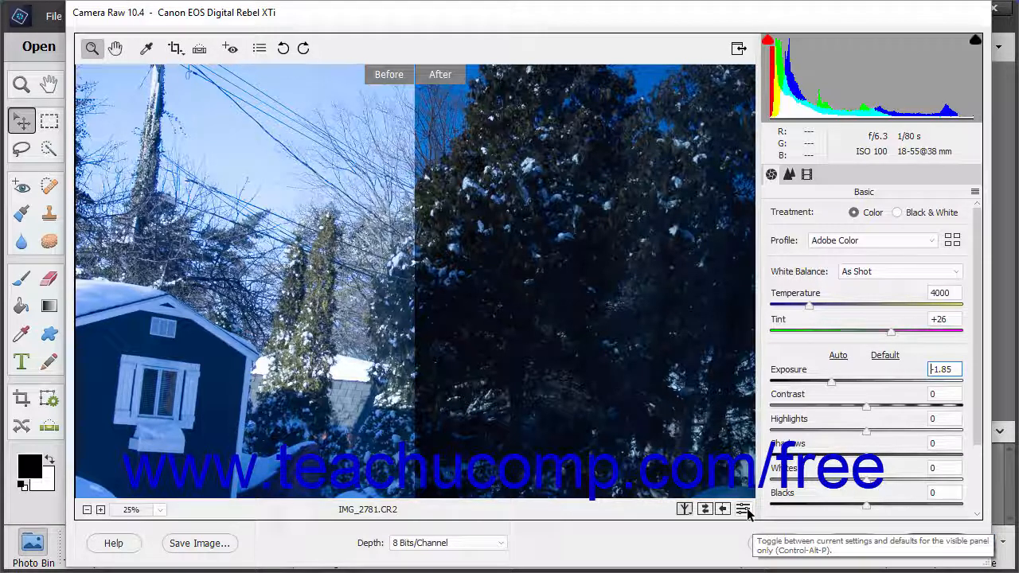
# Step: Compare the current Basic settings with the defaults, and return the preview to Single View
pyautogui.click(744, 510)
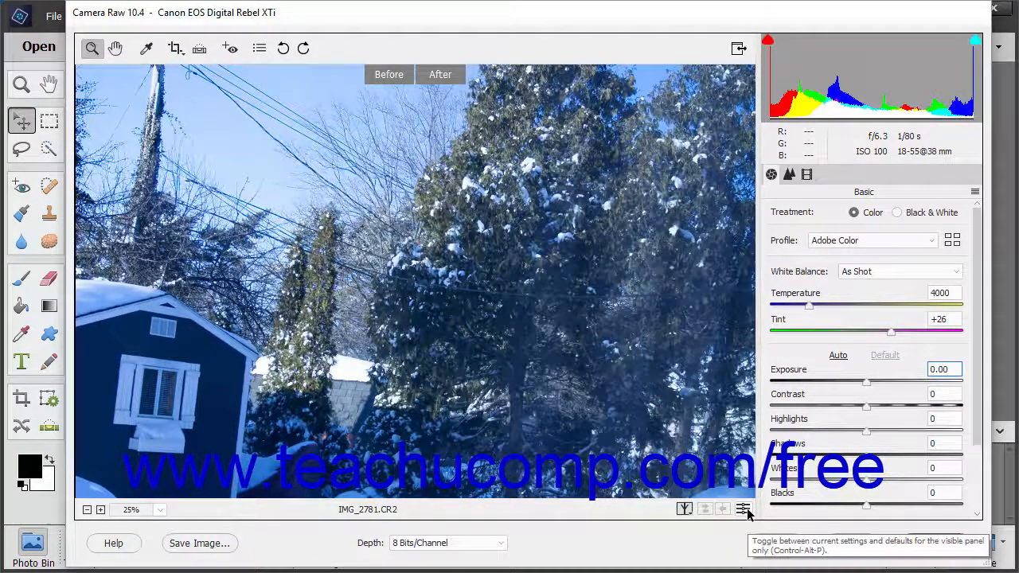
pyautogui.click(744, 509)
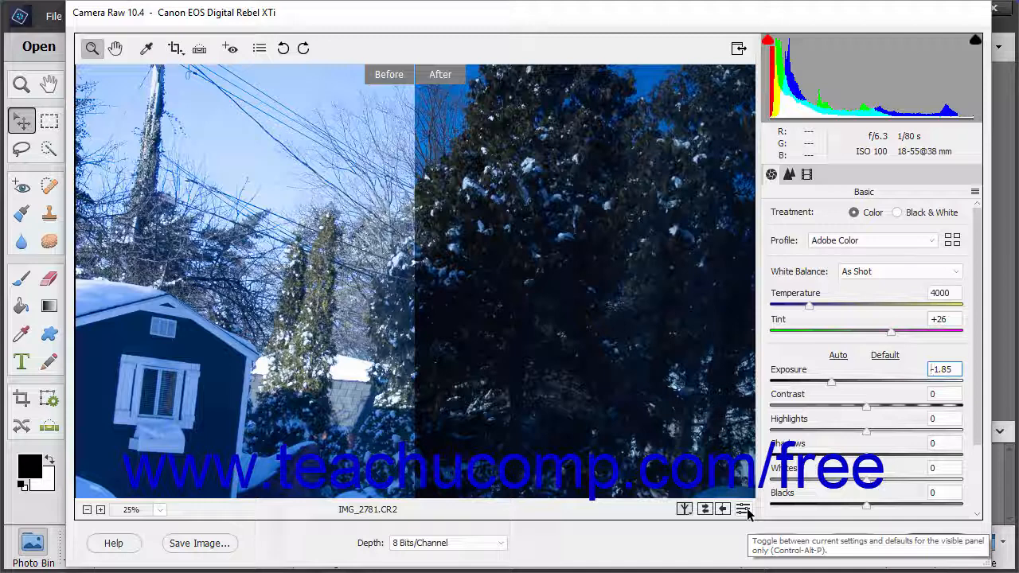
pyautogui.click(678, 512)
pyautogui.click(688, 414)
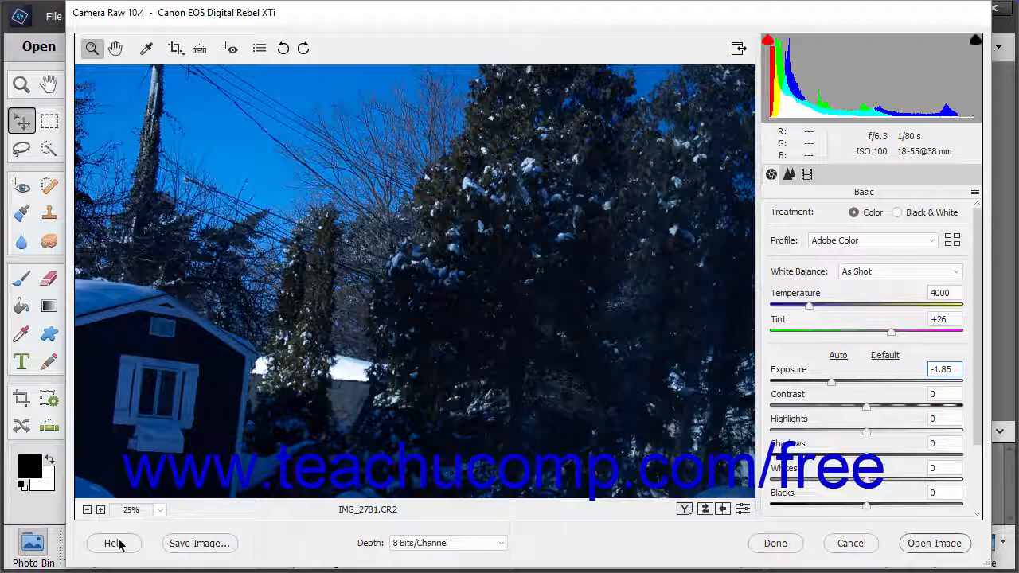
# Step: Look at the Save Options for converting the image without saving, and at the available bit depths
pyautogui.click(176, 547)
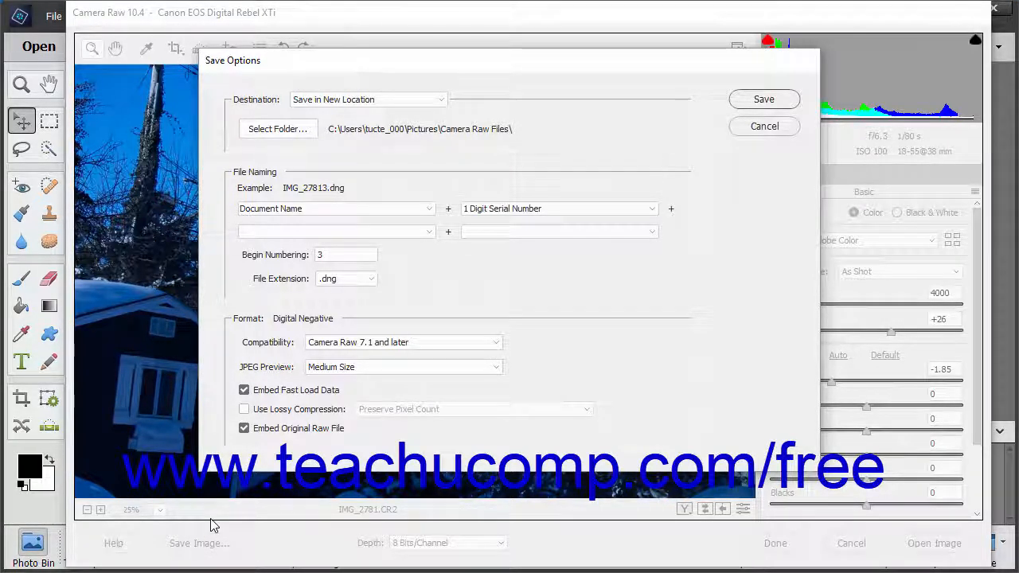
pyautogui.click(792, 132)
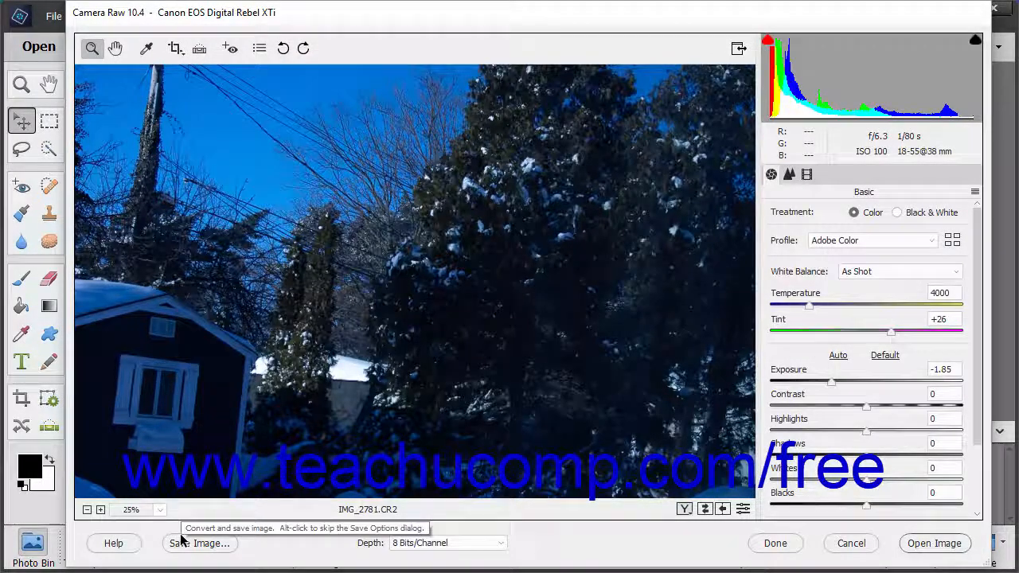
pyautogui.press('alt')
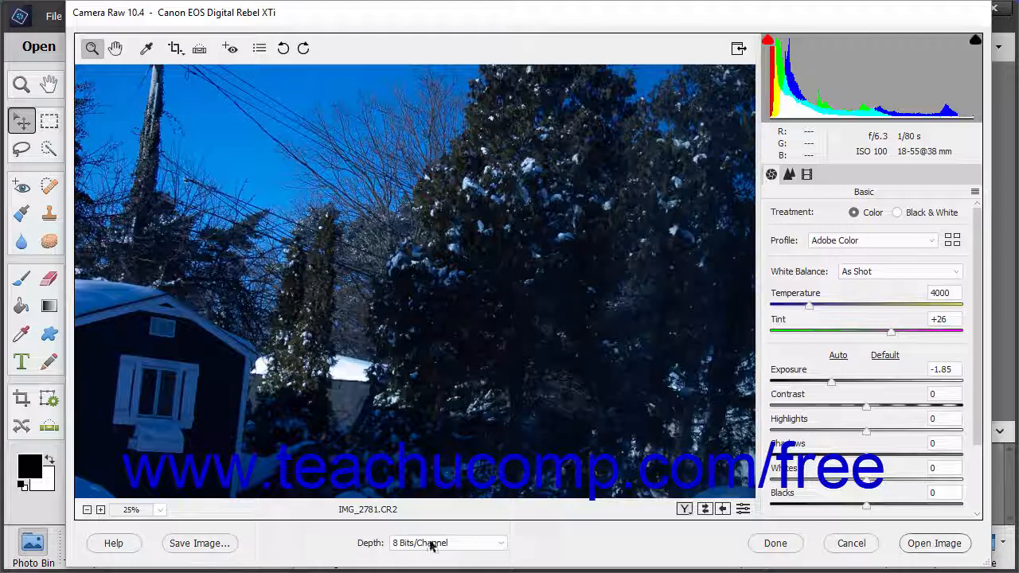
pyautogui.click(504, 544)
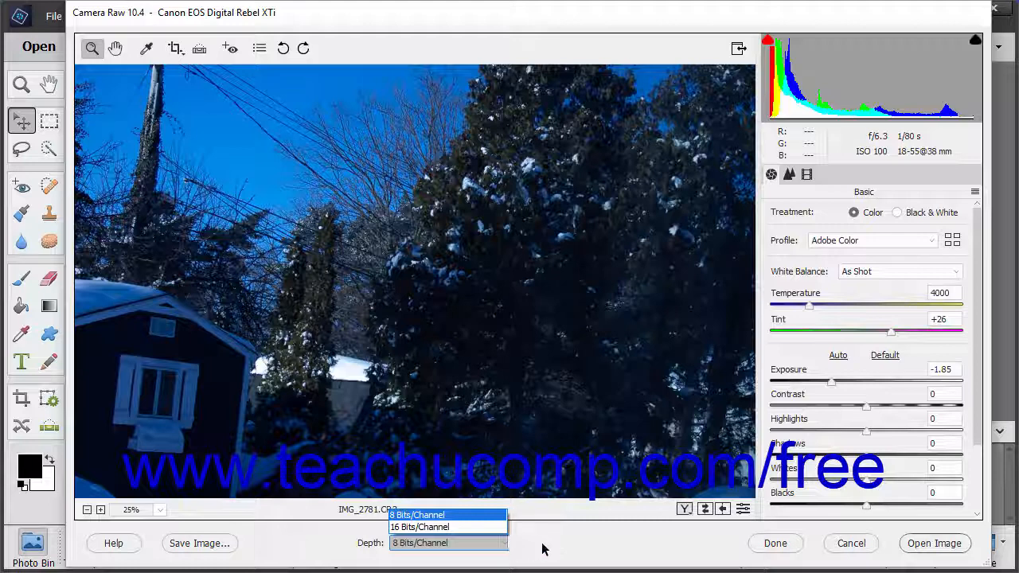
pyautogui.click(574, 550)
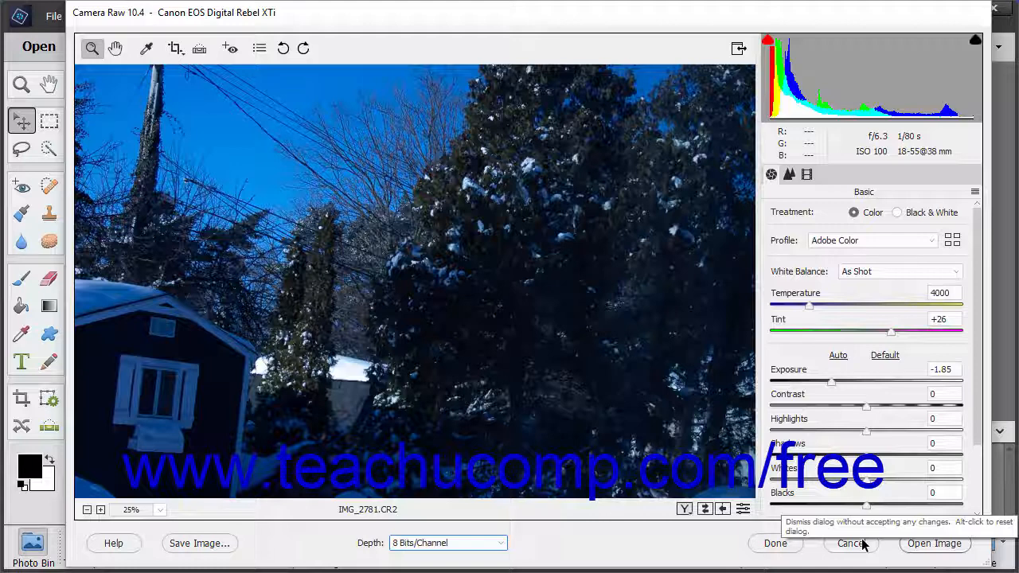
# Step: Reset all adjustments made in the Camera Raw dialog and reveal the Open Copy option
pyautogui.press('alt')
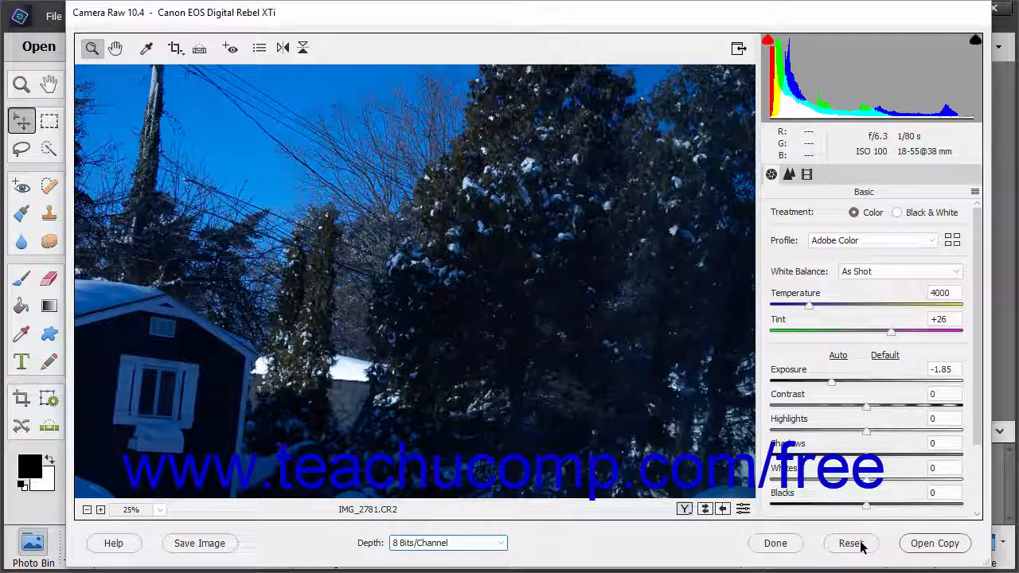
pyautogui.keyDown('alt'); pyautogui.click(851, 543); pyautogui.keyUp('alt')
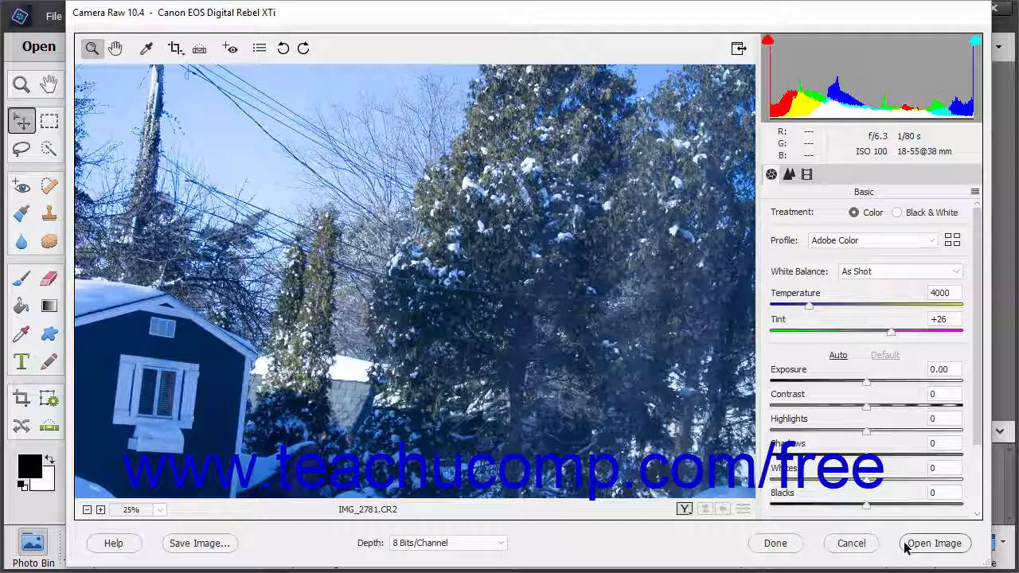
pyautogui.press('alt')
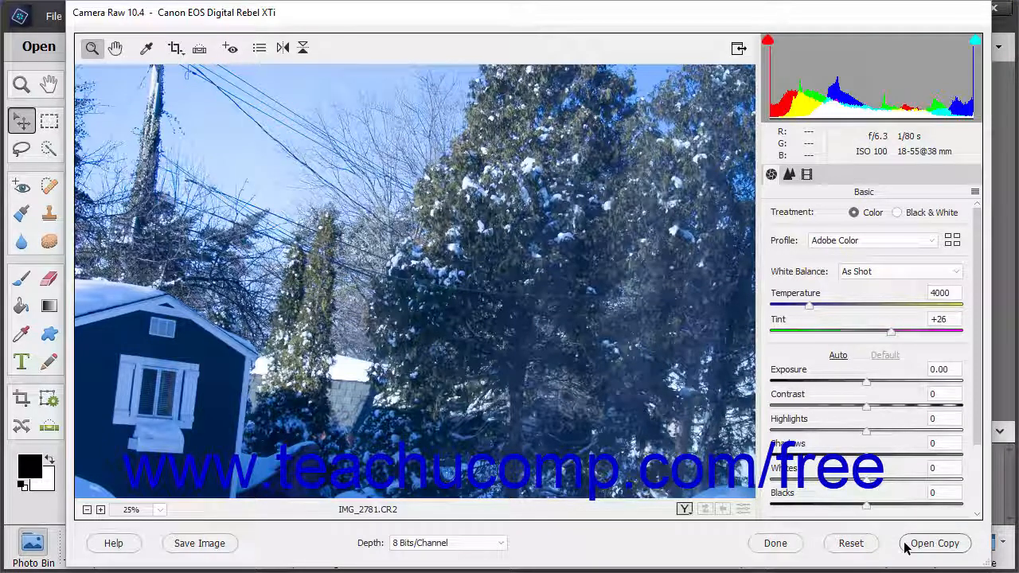